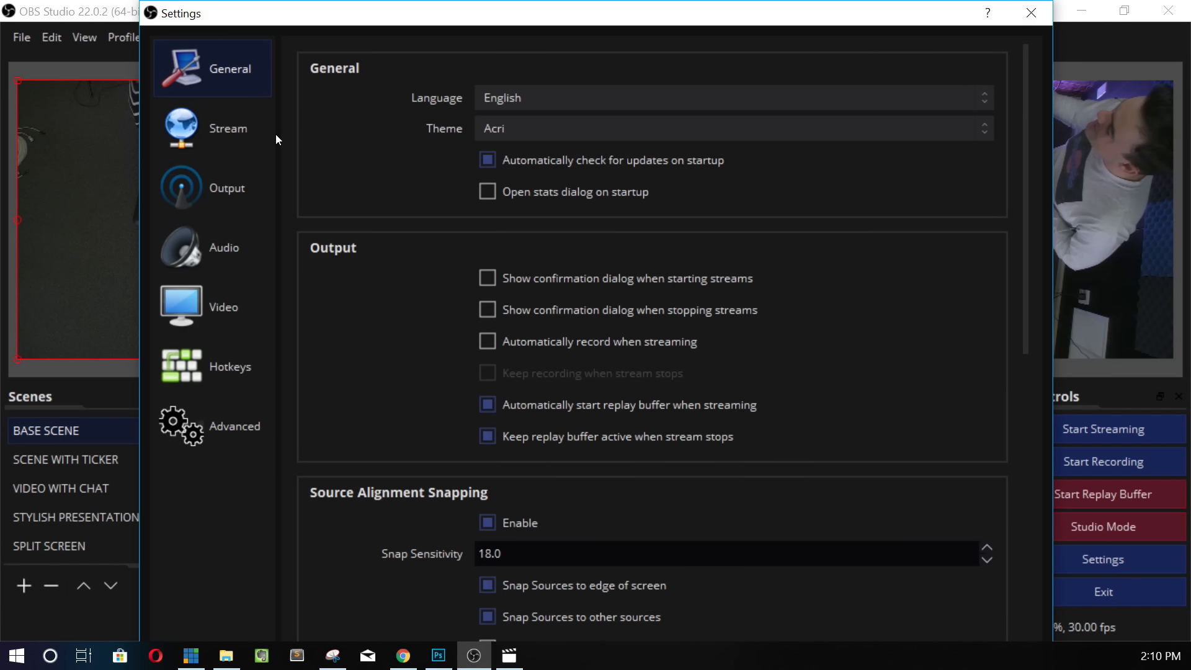
Examine the recording and replay buffer output settings, including the maximum replay time
left_click(225, 188)
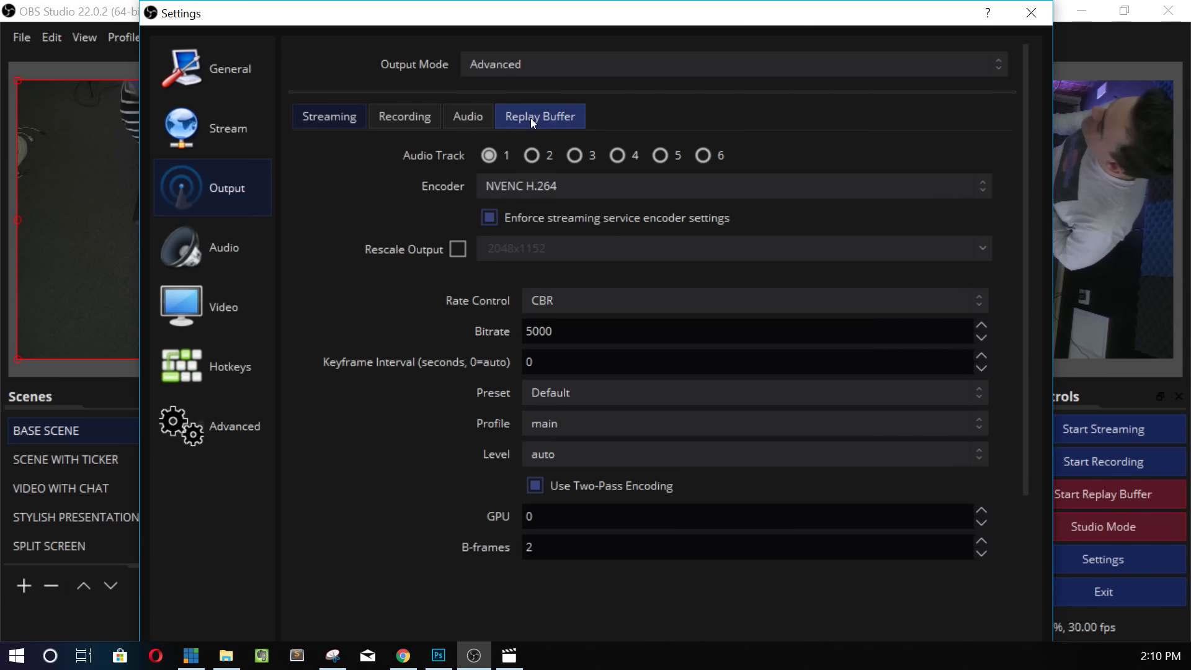
left_click(396, 117)
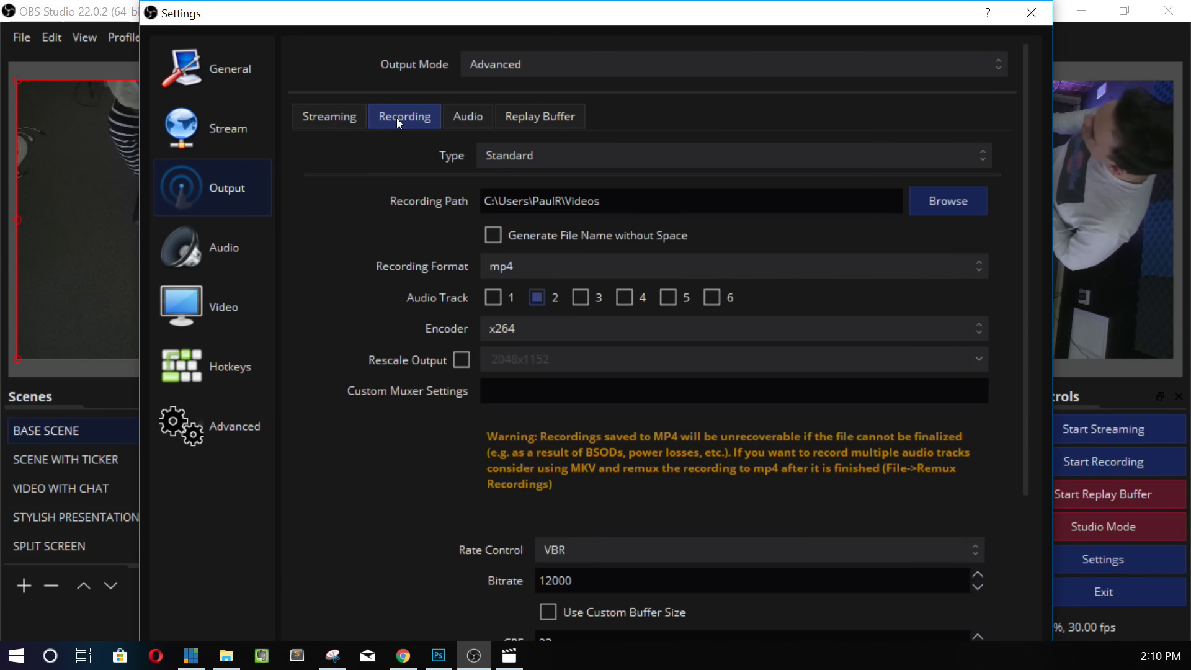
left_click(520, 119)
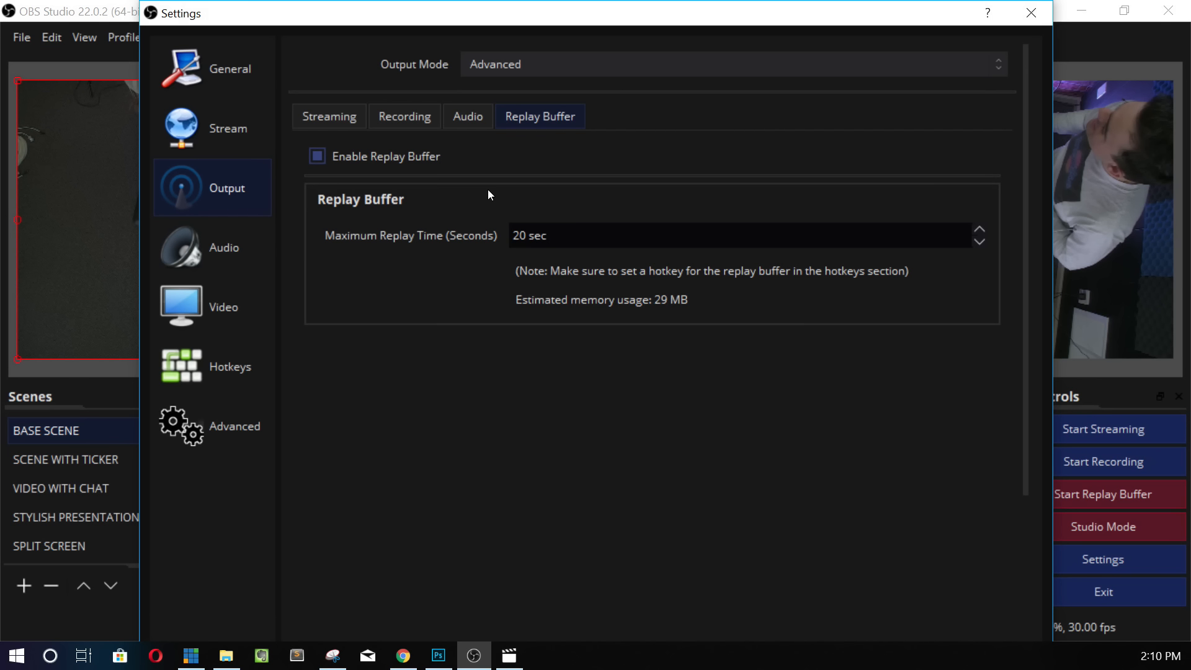
left_click_drag(548, 230, 512, 235)
Set the recording output's encoder to NVENC H.264
left_click(404, 116)
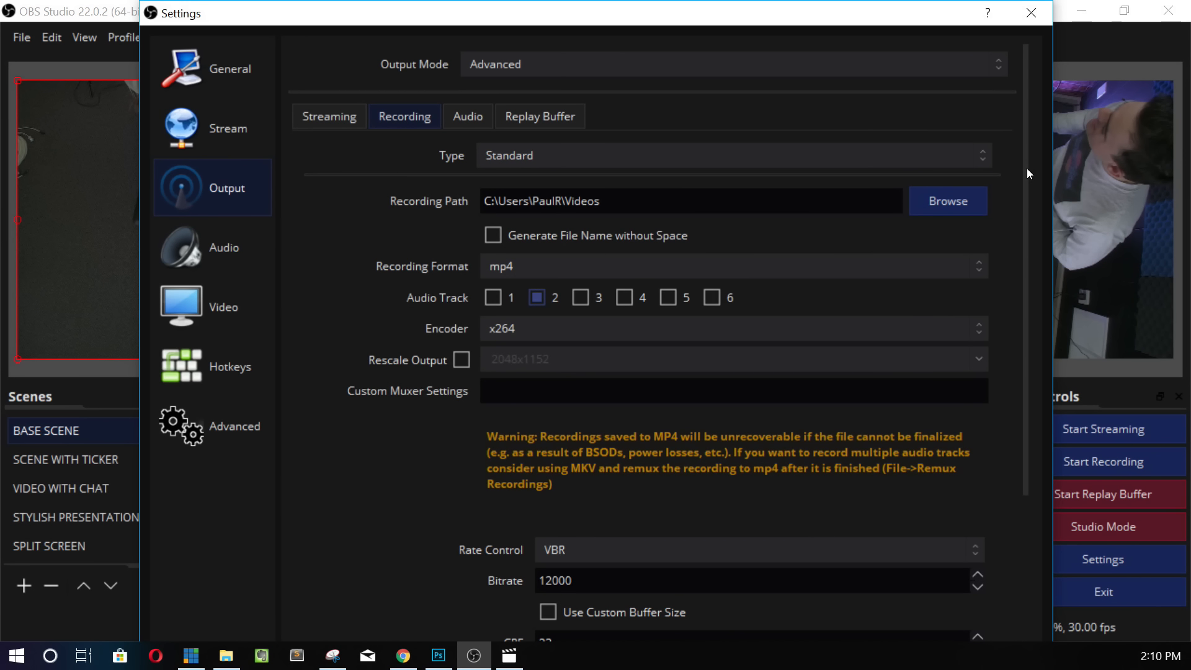
left_click_drag(1027, 168, 1014, 244)
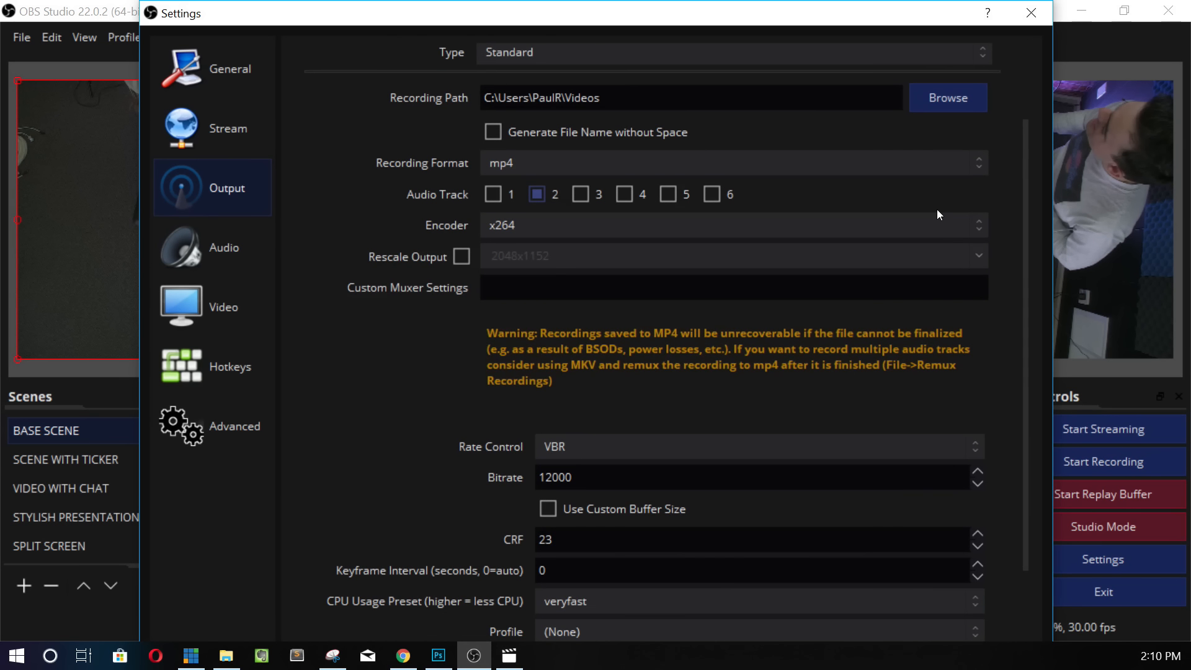
left_click(900, 226)
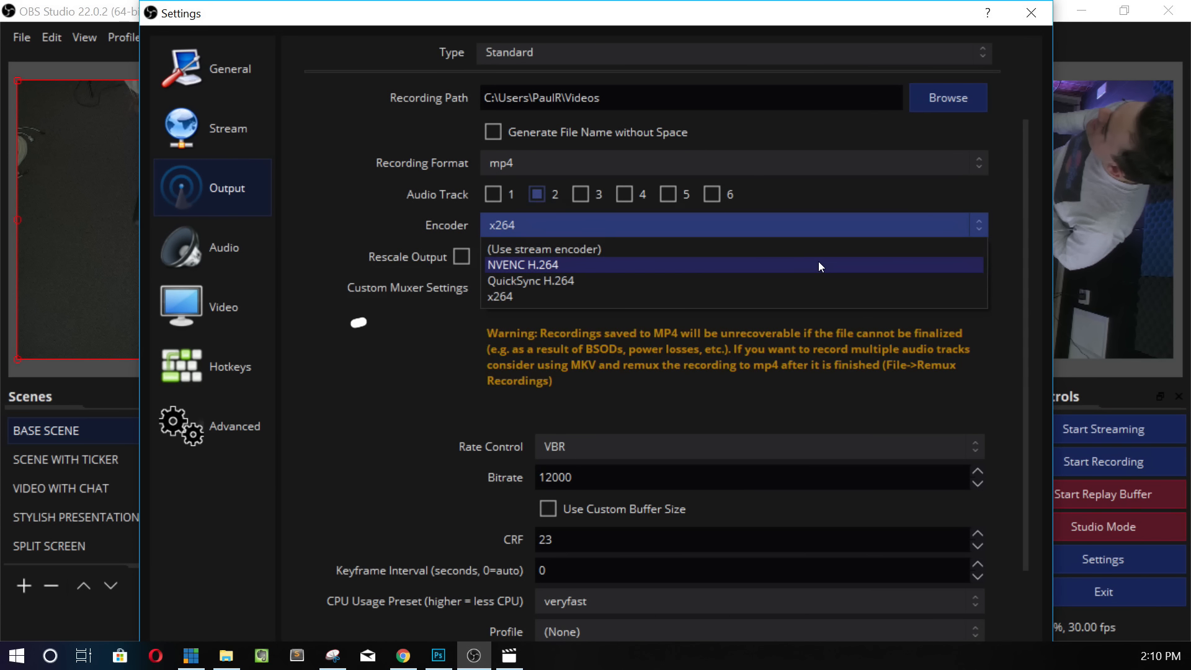
left_click(818, 265)
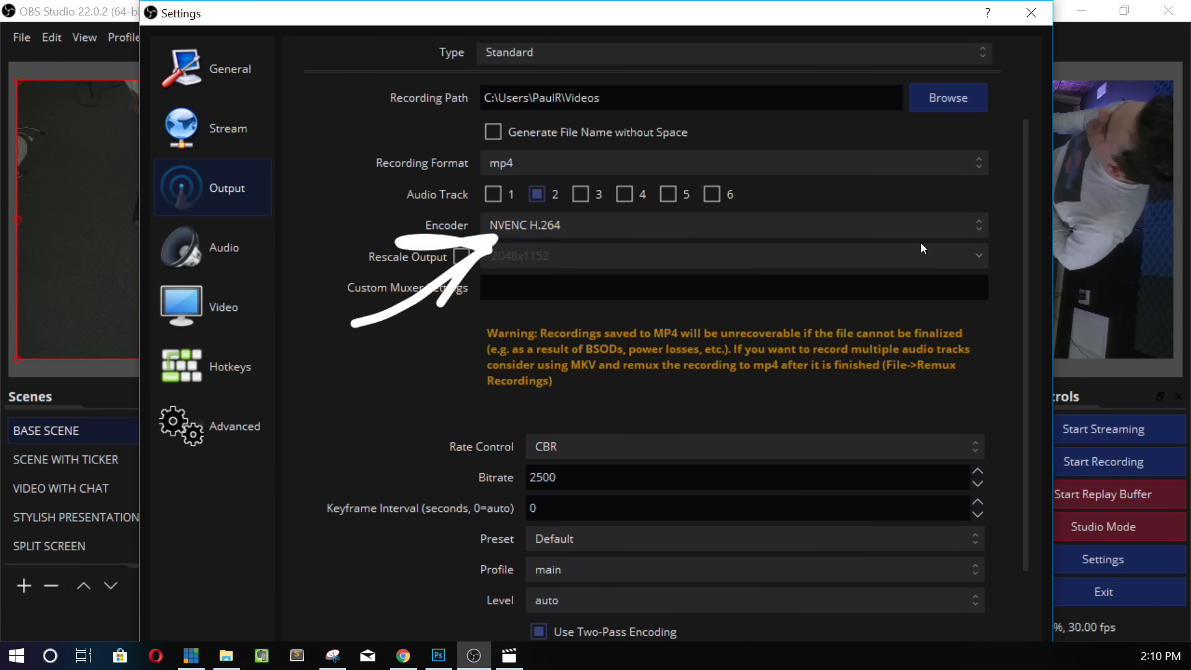
Set the recording rate control to VBR with a bitrate of 15000
scroll(1021, 282, "down", 3)
left_click(749, 315)
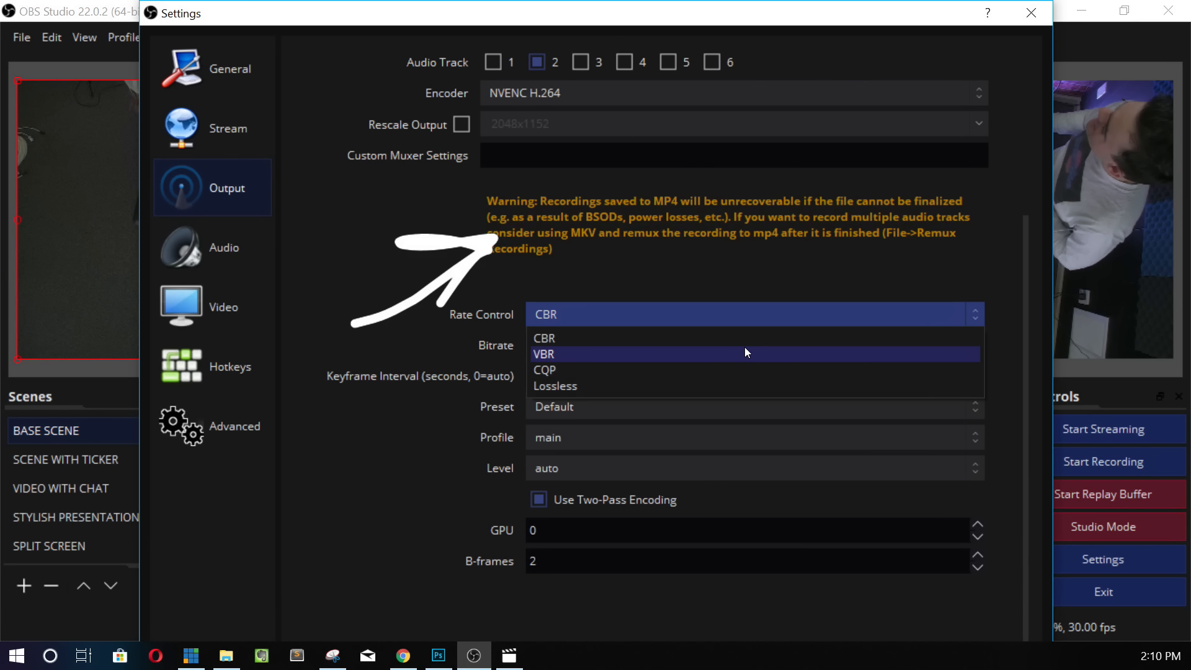
left_click(746, 352)
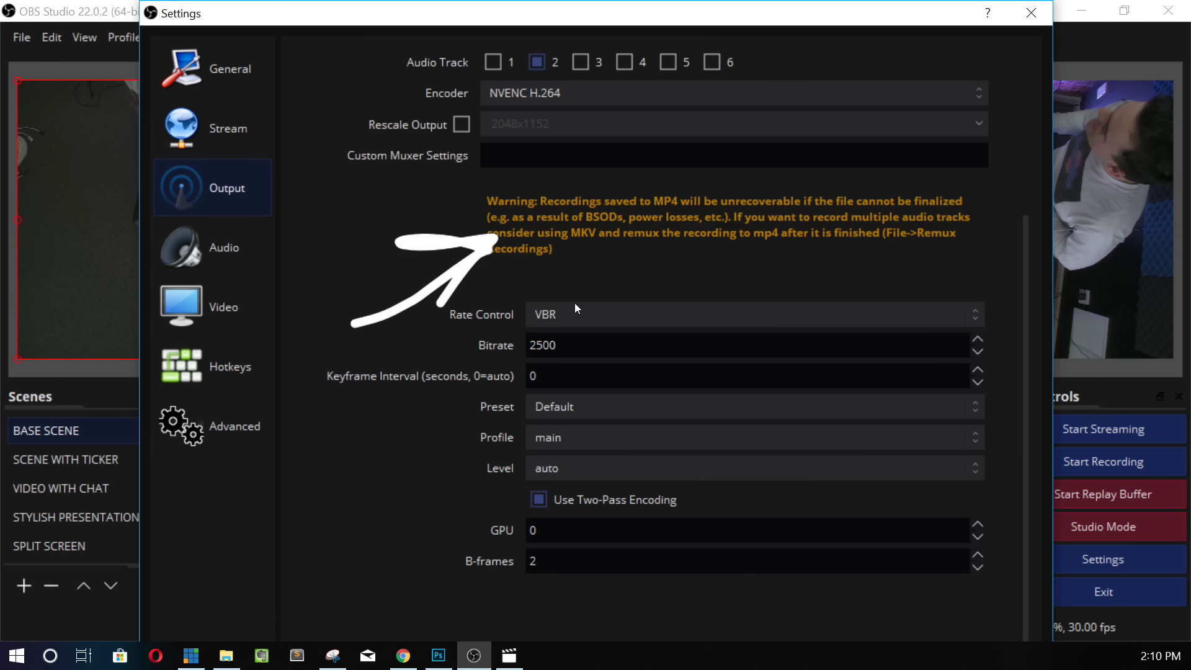
left_click(557, 315)
left_click(559, 314)
left_click_drag(541, 346, 486, 330)
type("15000")
Return to the replay buffer output settings and recheck the maximum replay time
left_click_drag(1033, 206, 1011, 71)
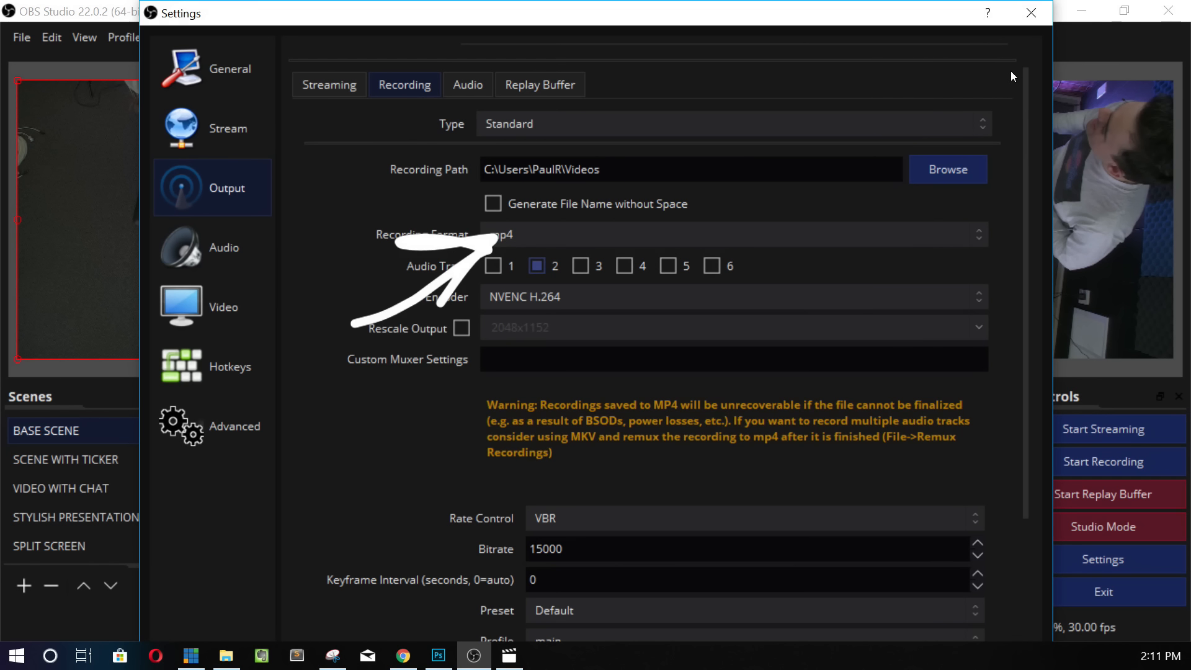
left_click(565, 81)
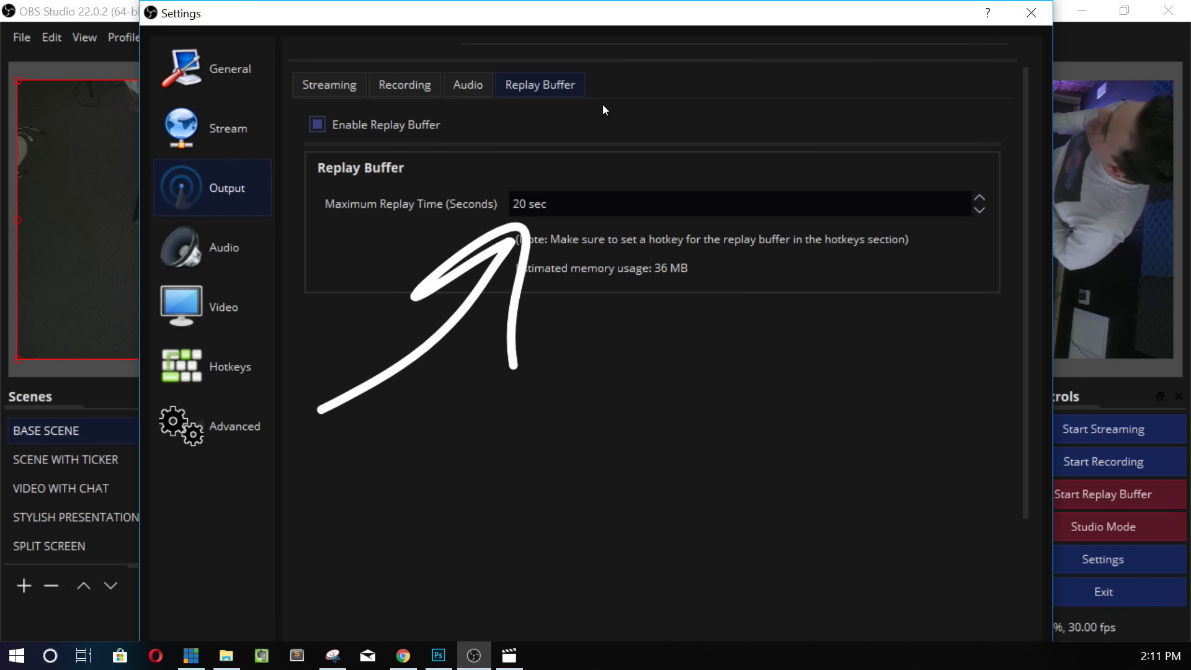
left_click(596, 196)
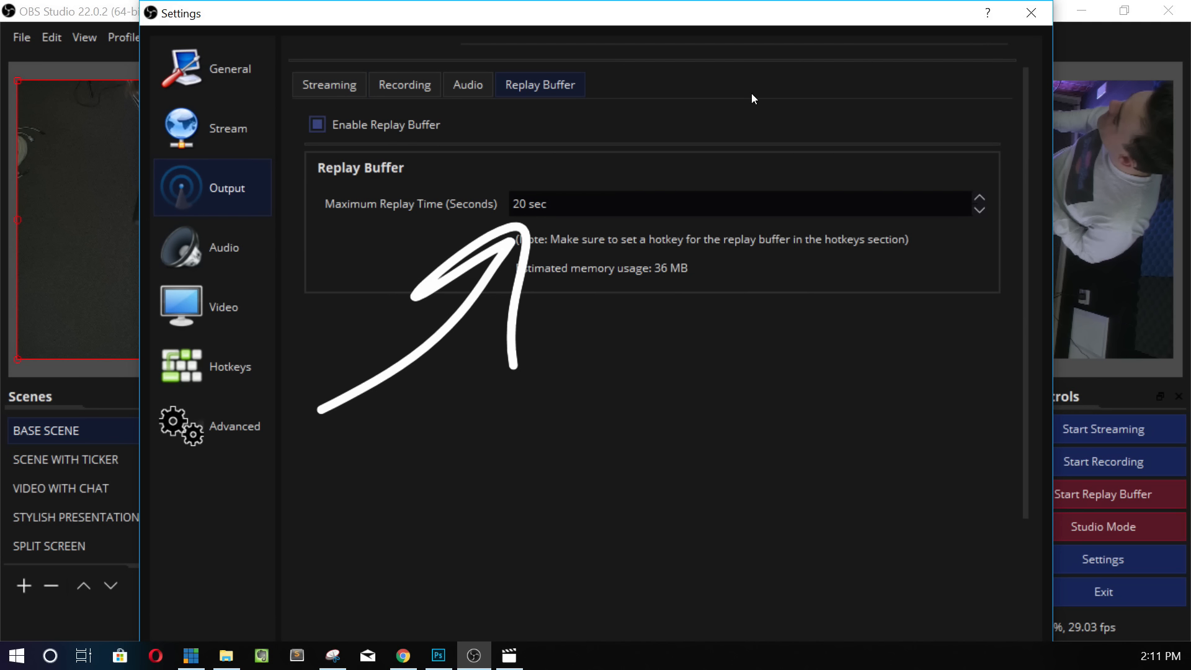
Close the settings and start the replay buffer
left_click(1032, 14)
left_click(570, 407)
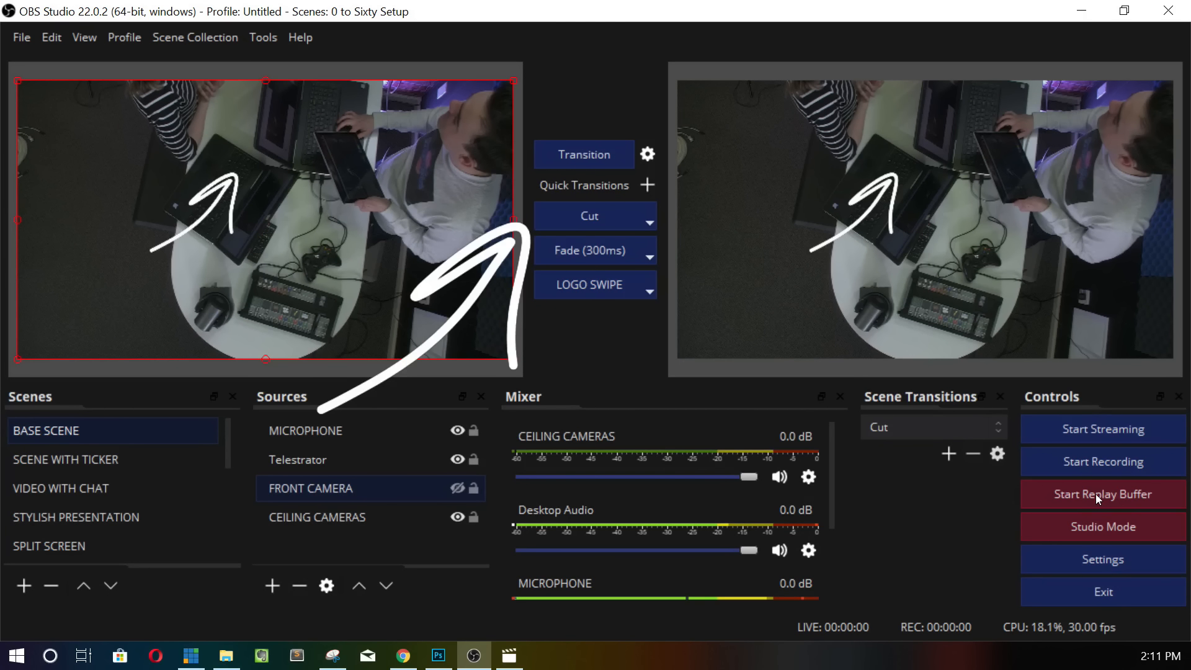
left_click(1095, 493)
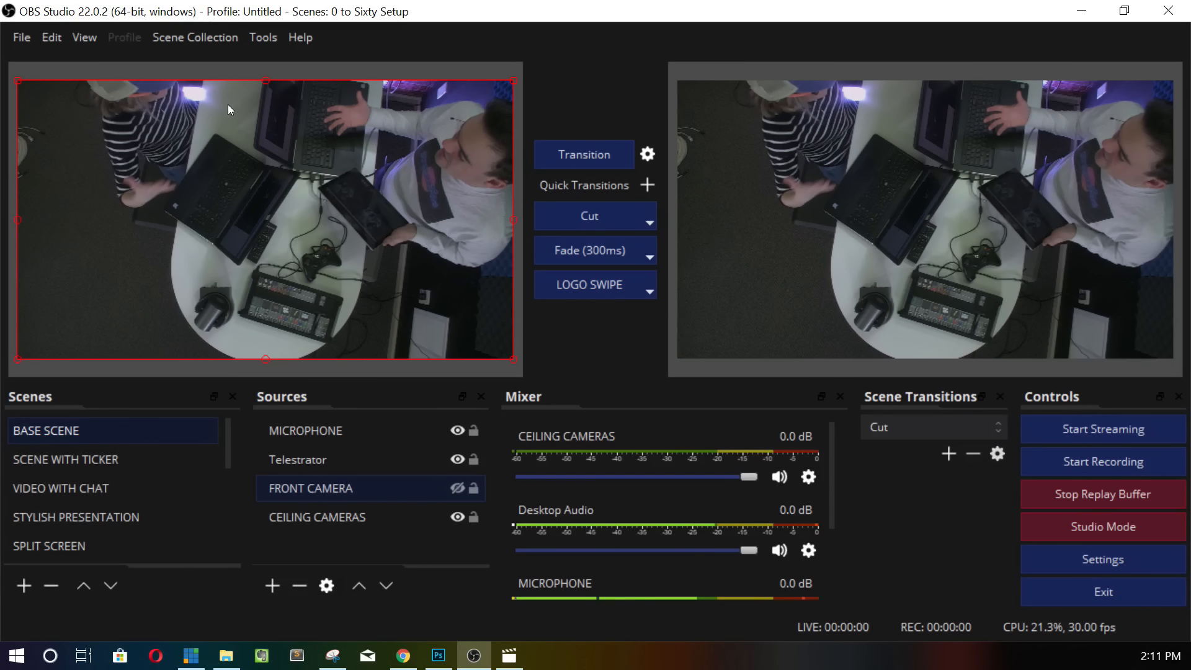
Review the hotkeys assigned to starting, stopping and saving the replay buffer, then close the settings
left_click(22, 38)
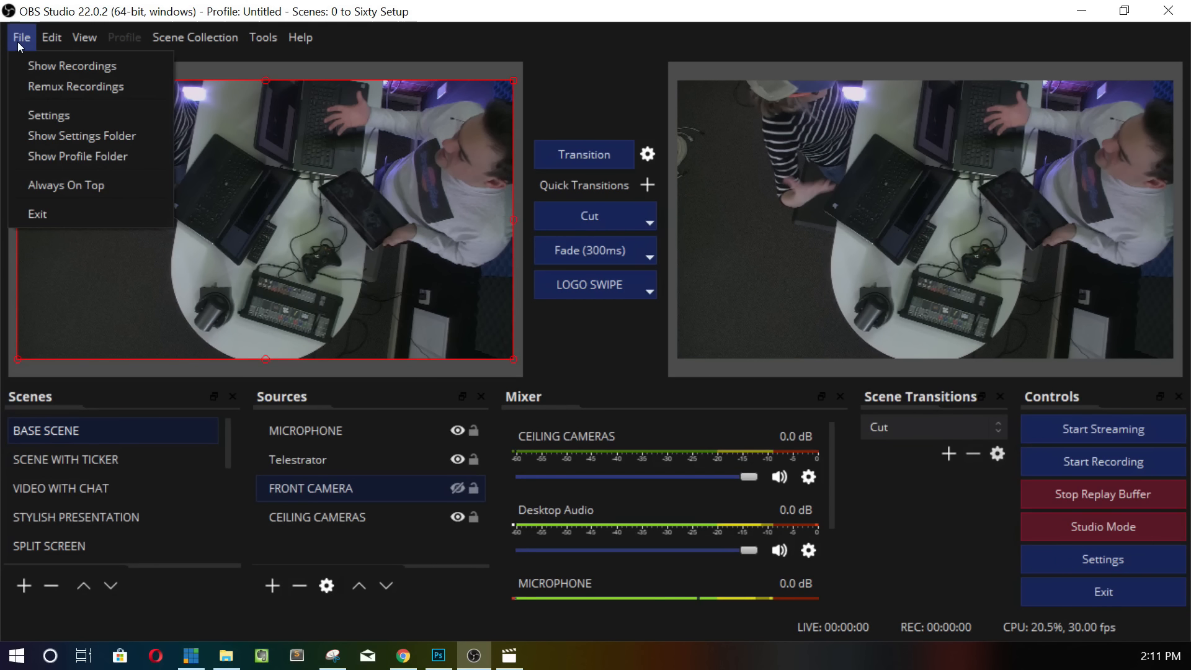
left_click(76, 115)
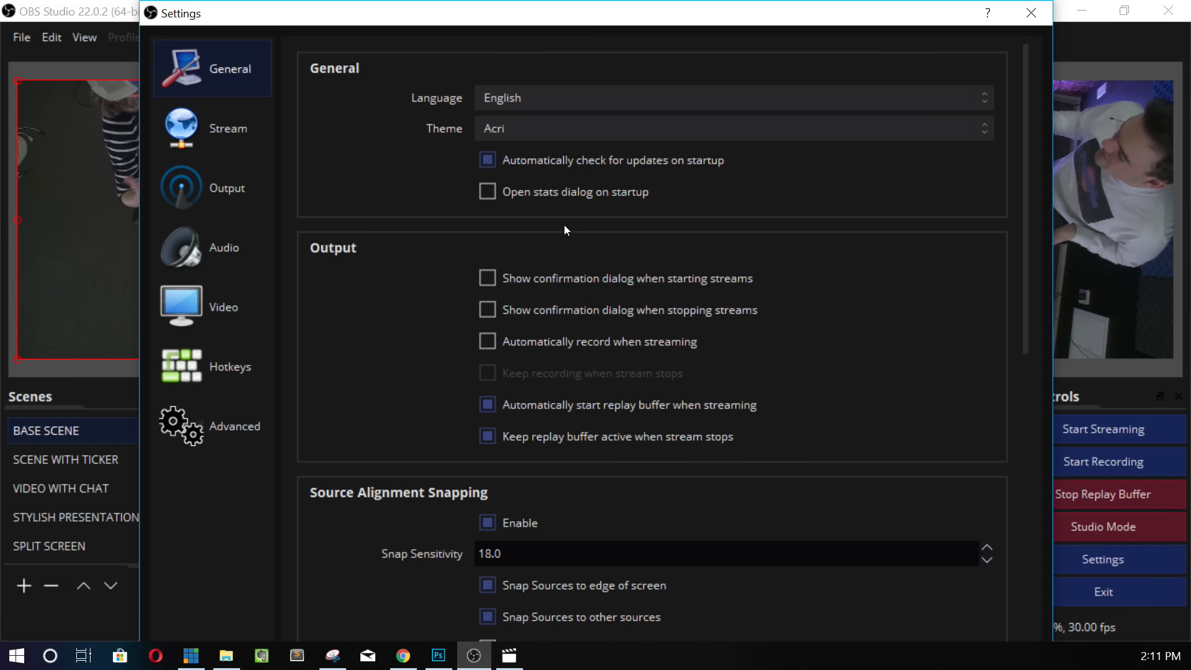
left_click(231, 366)
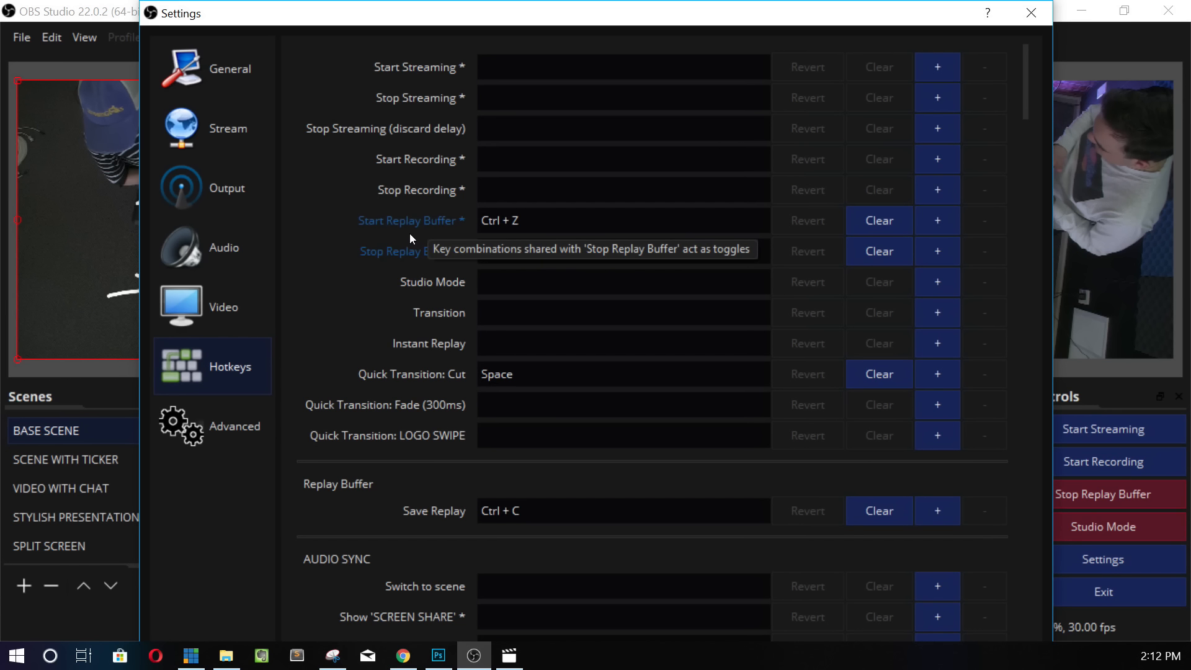
left_click(1030, 13)
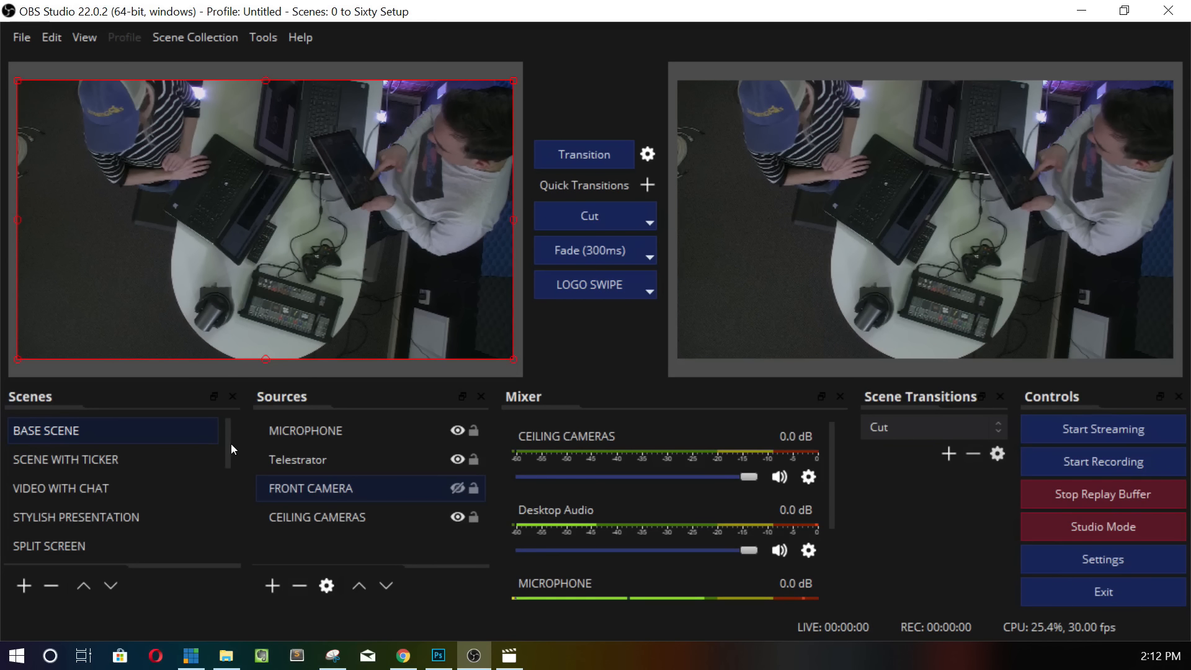
Load the SOCCER scene into the preview and cut it to the program output
scroll(231, 445, "down", 3)
left_click(120, 493)
left_click(121, 517)
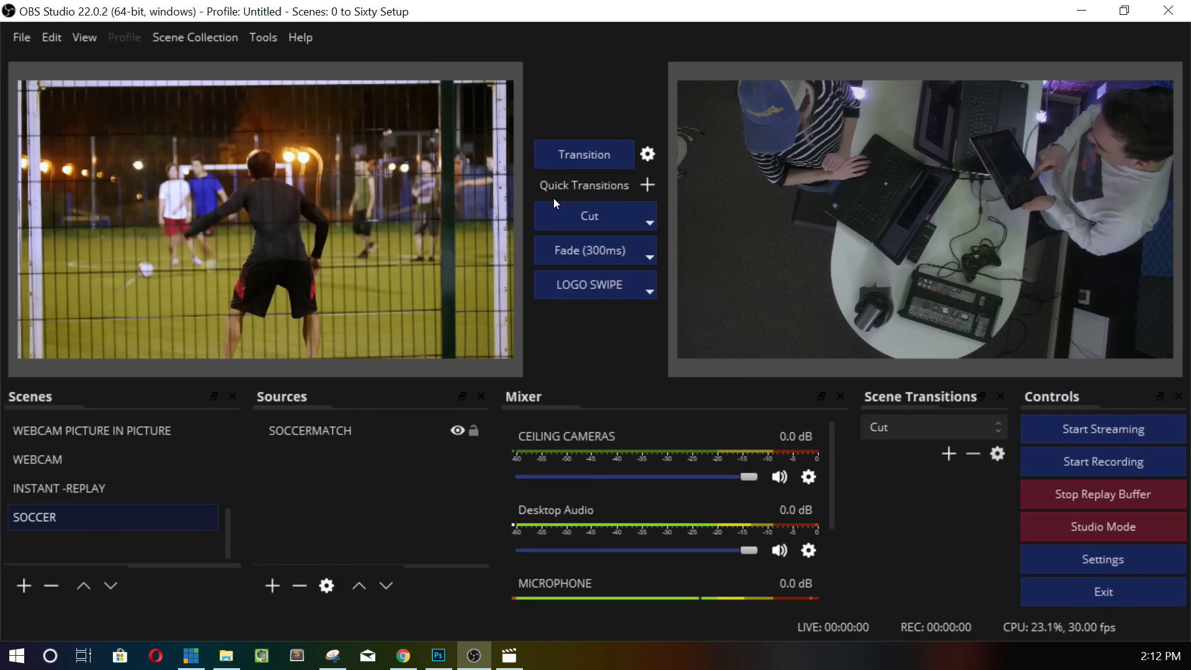
left_click(553, 205)
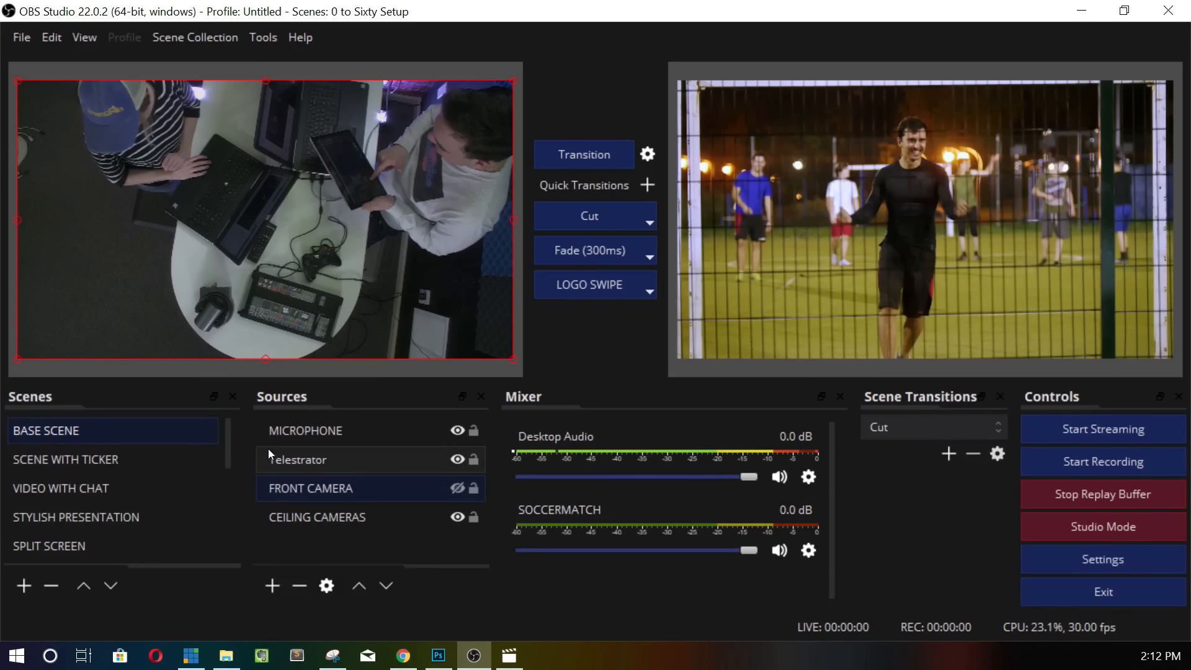
scroll(228, 450, "down", 3)
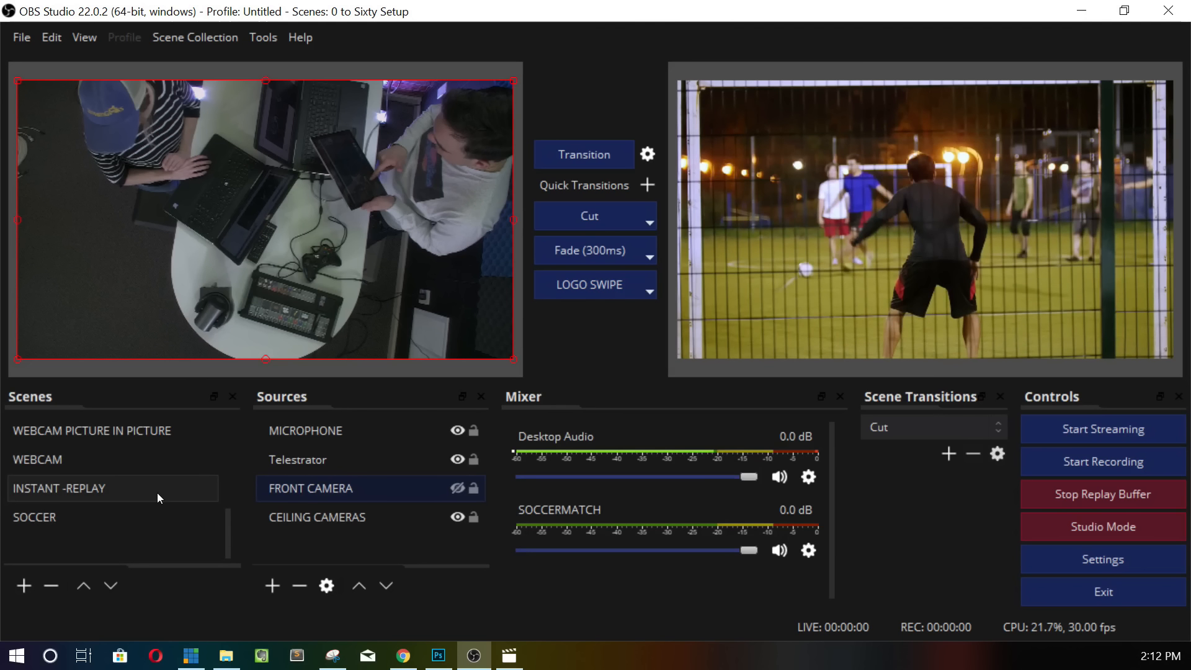
left_click(158, 493)
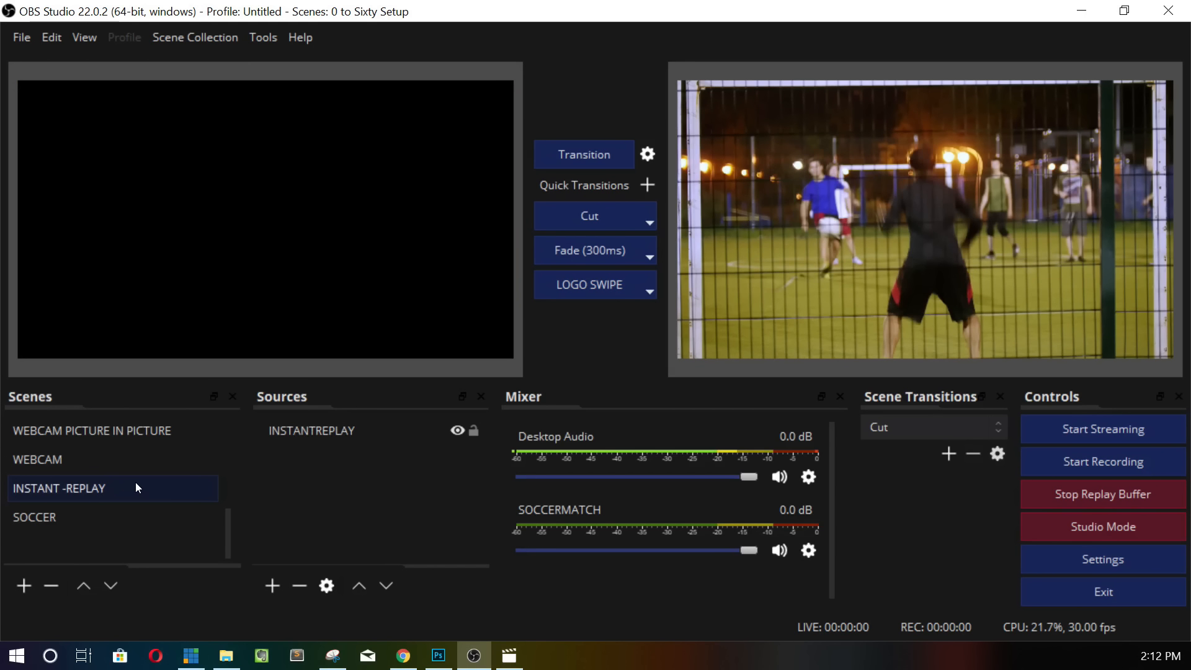
double_click(343, 434)
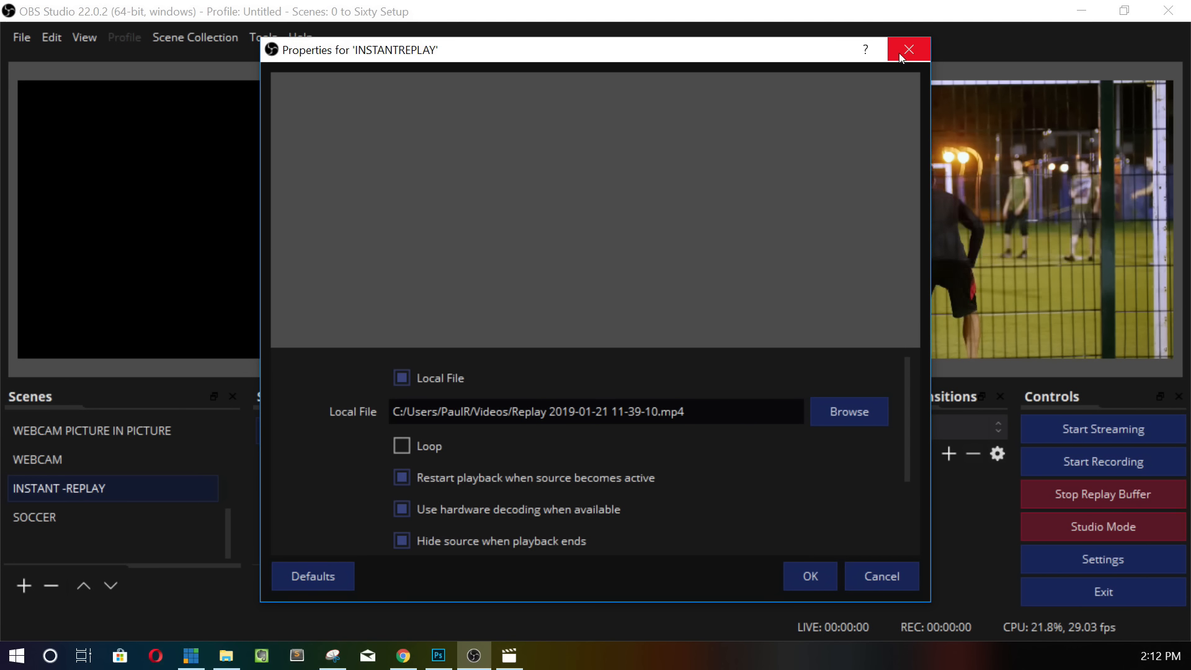
left_click(830, 409)
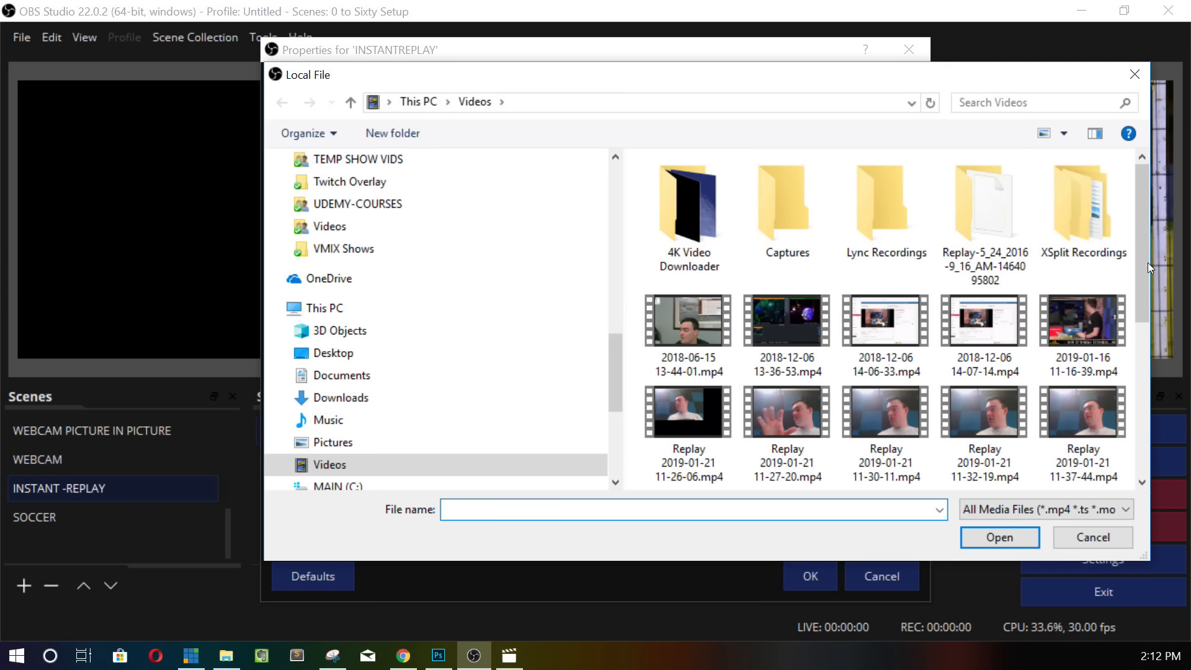
scroll(1148, 263, "down", 10)
double_click(802, 419)
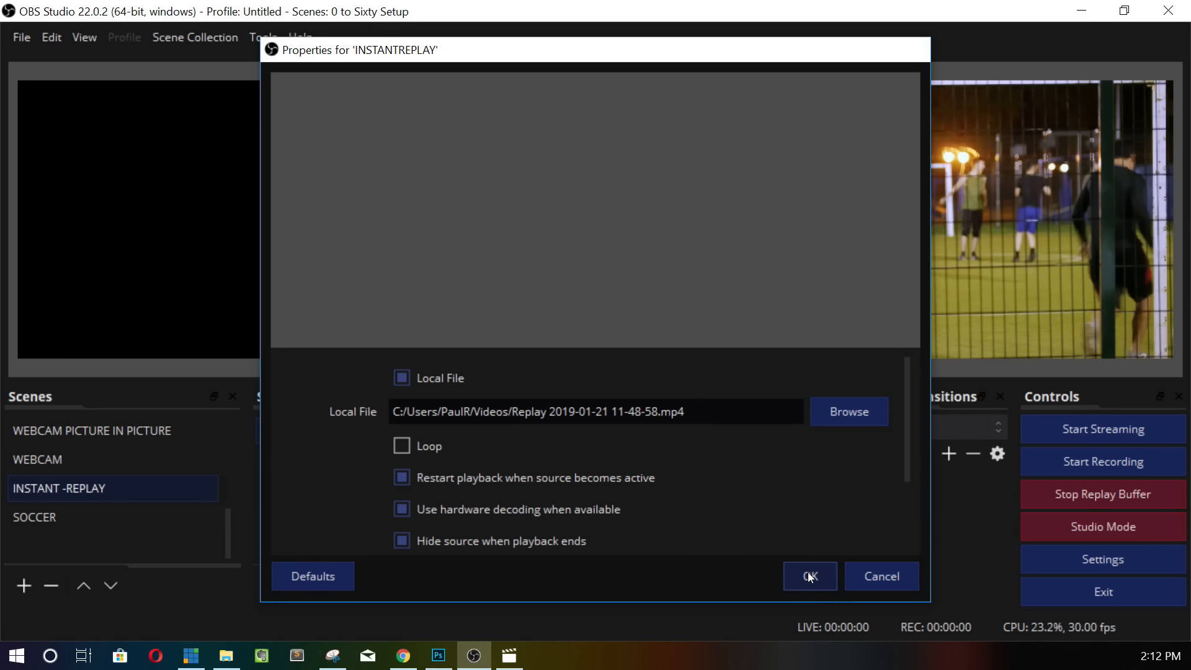
left_click(809, 574)
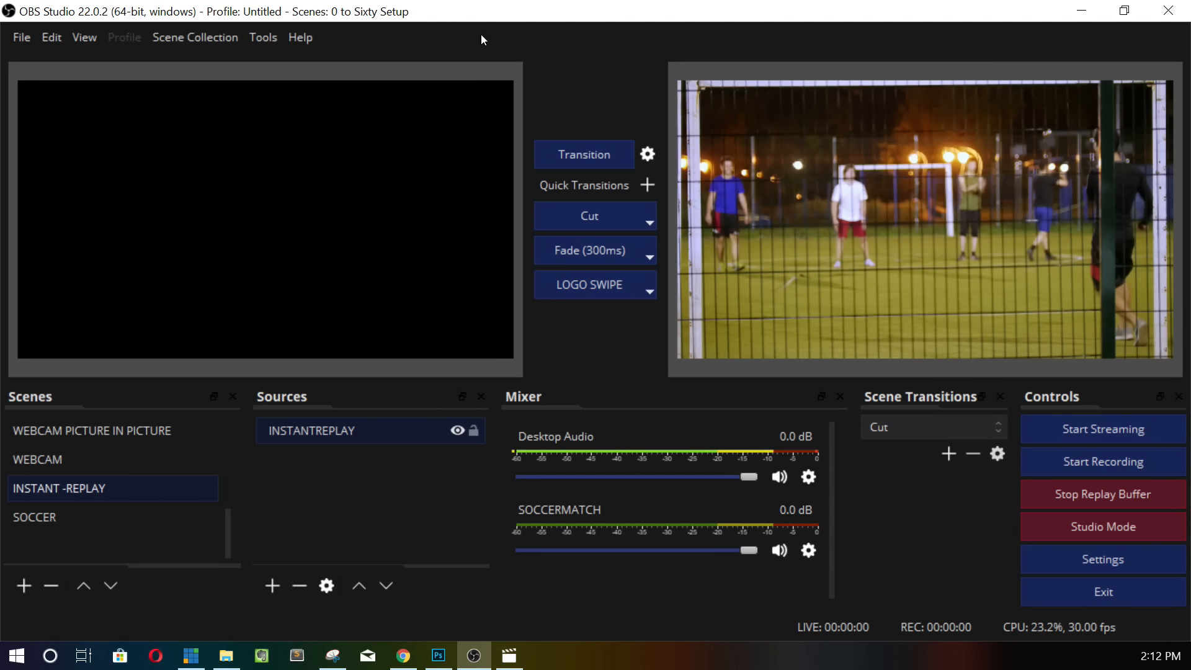
Choose INSTANTREPLAY as the media source for the instant-replay.lua script and close the scripts window
left_click(263, 38)
left_click(280, 155)
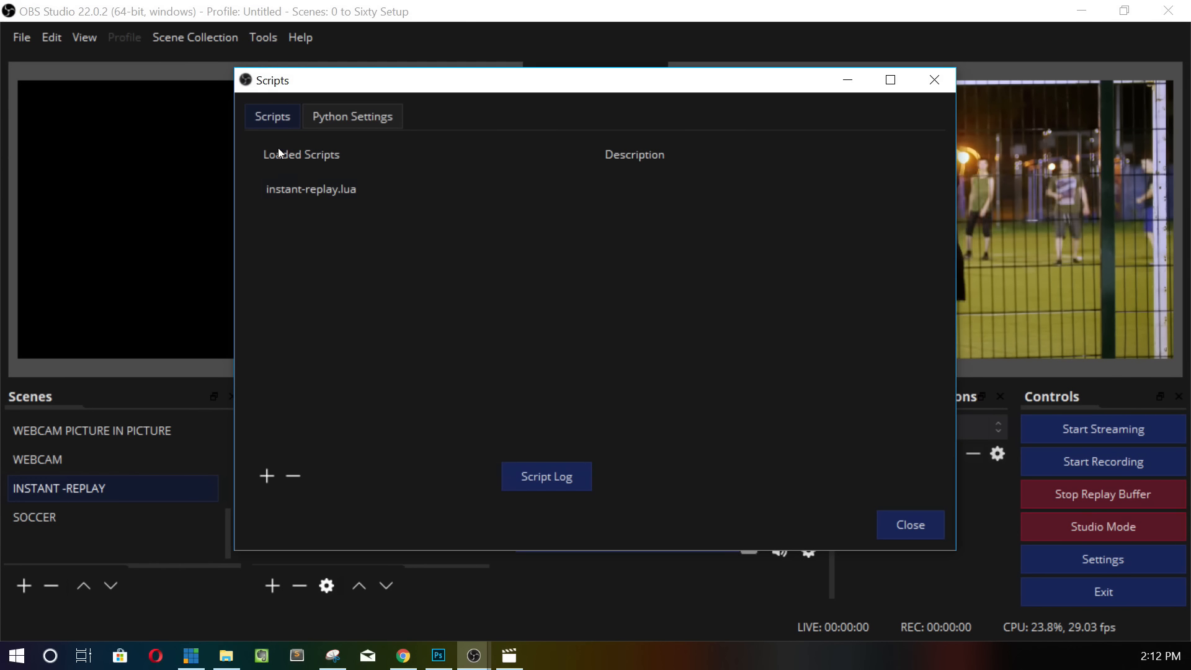
left_click(311, 189)
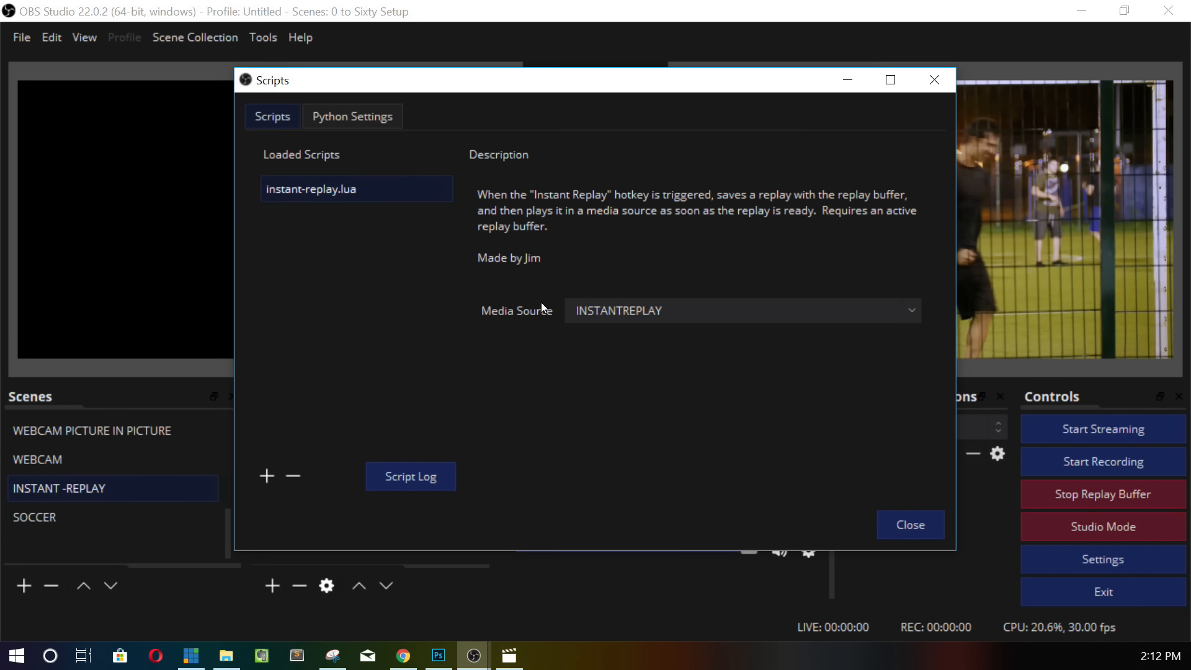
left_click(906, 310)
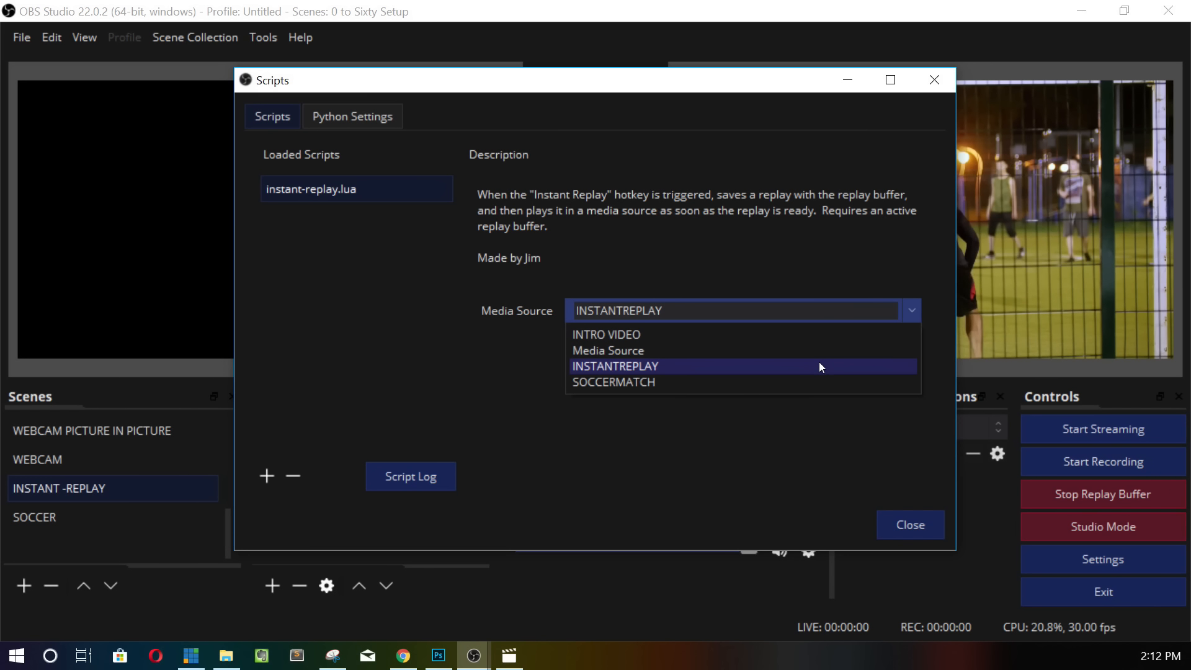
left_click(819, 365)
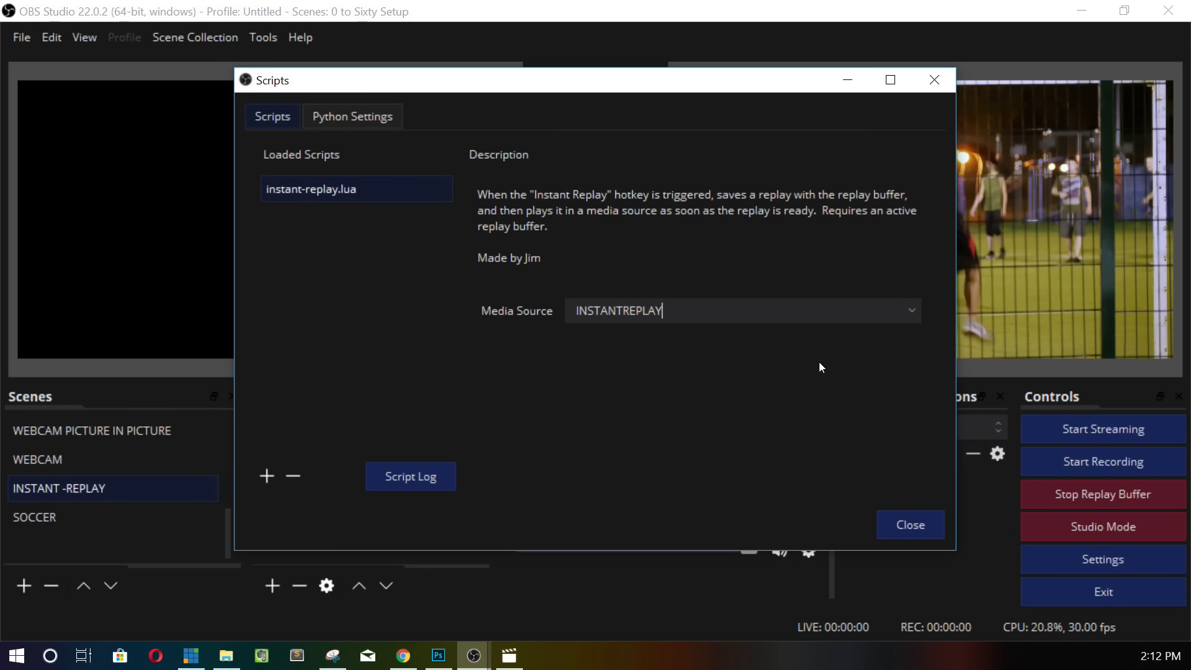
left_click(895, 535)
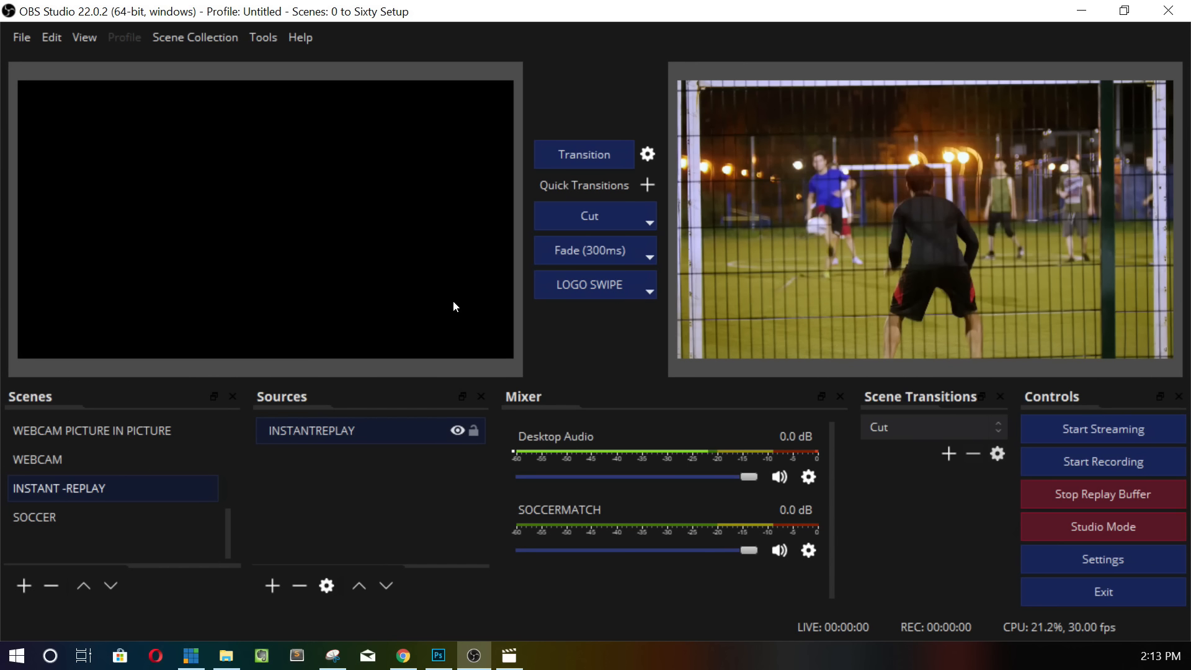
left_click(578, 218)
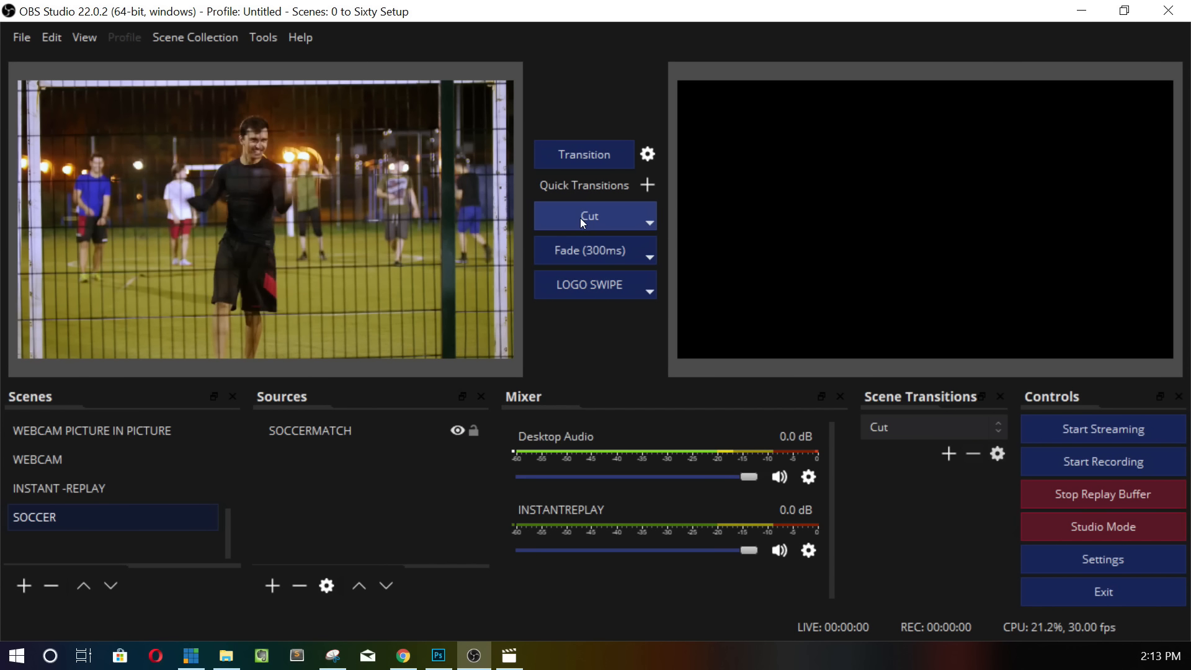
left_click(122, 486)
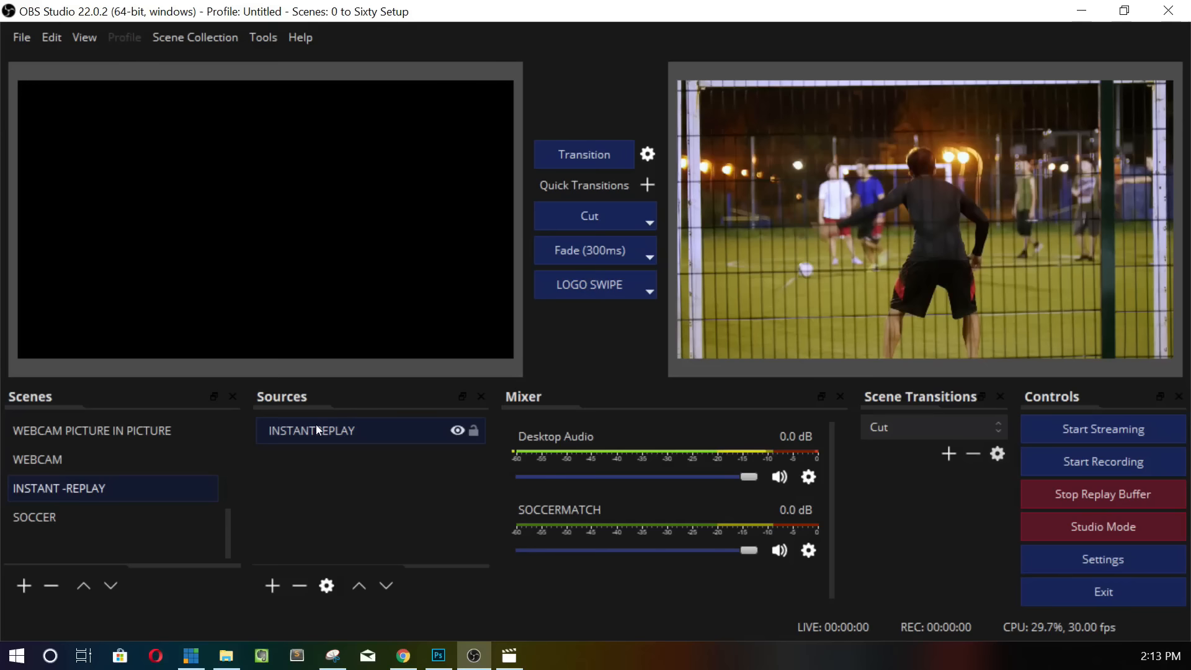
double_click(316, 429)
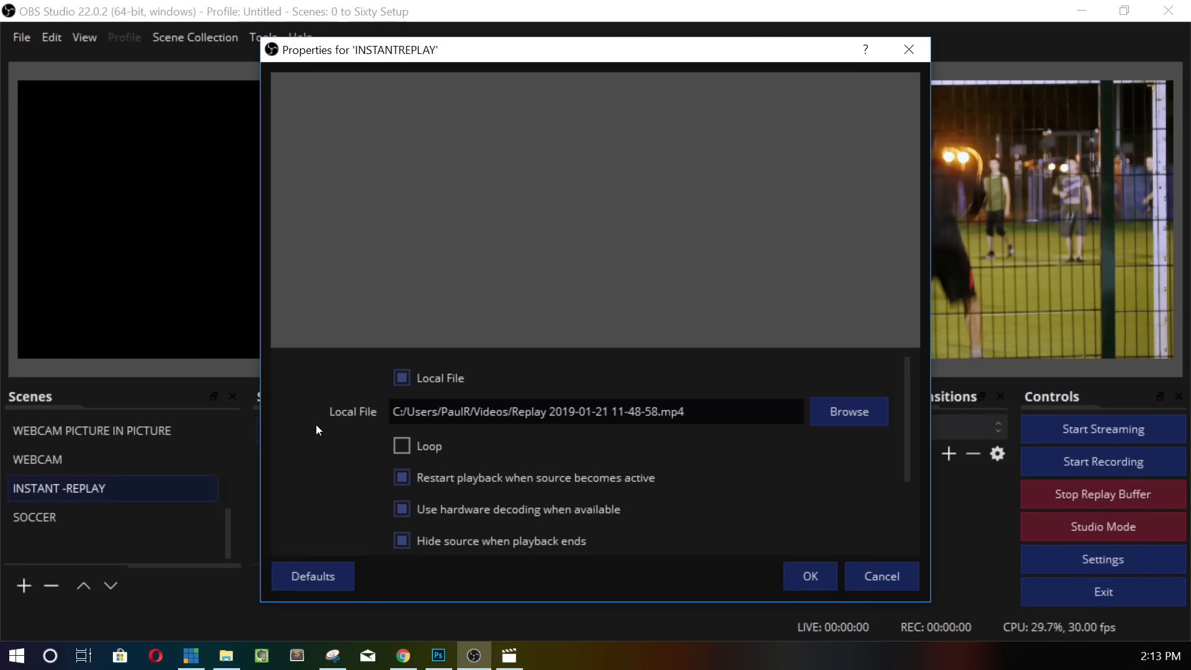
left_click(822, 419)
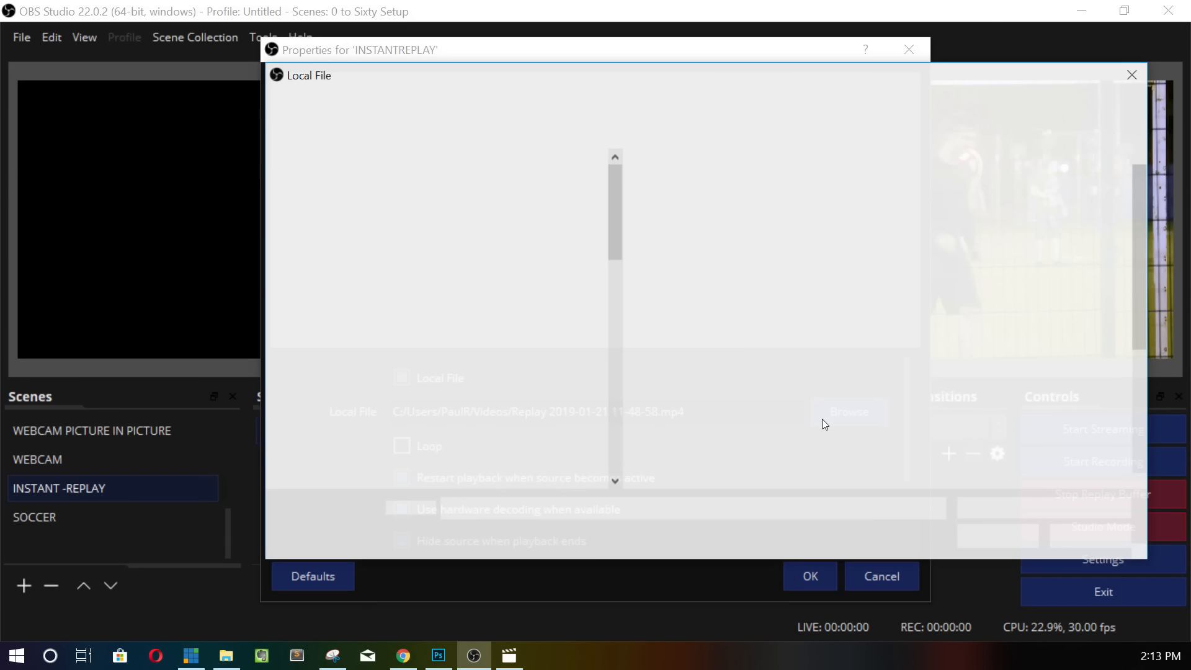
left_click_drag(1140, 278, 1098, 424)
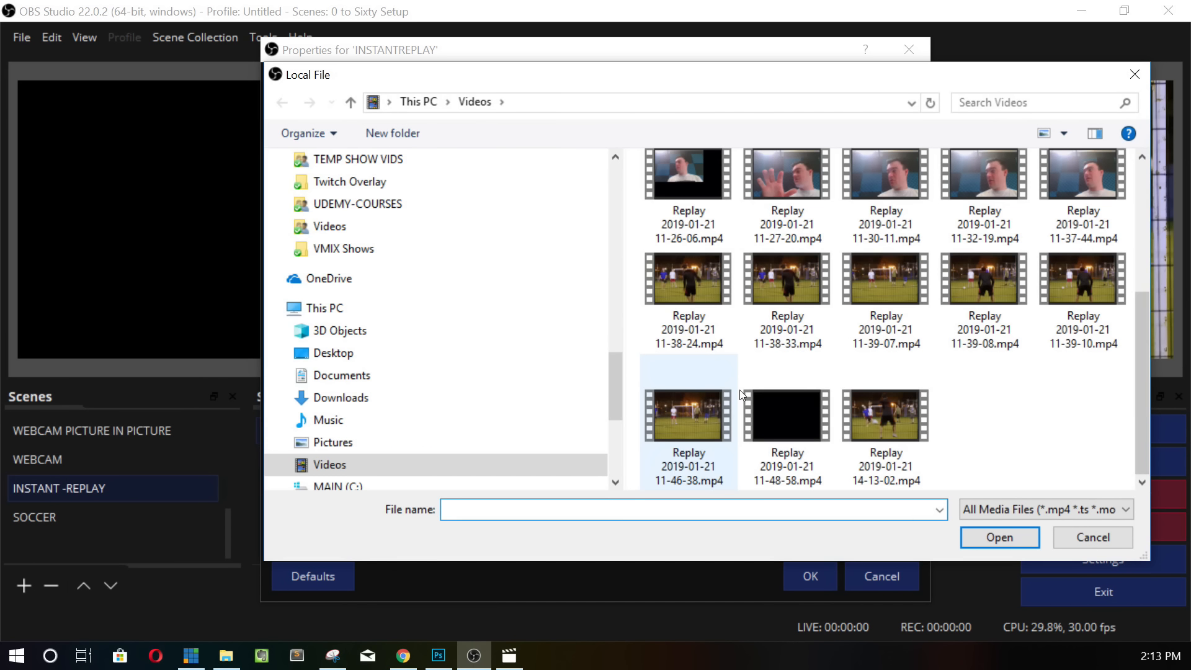
left_click(881, 417)
double_click(880, 413)
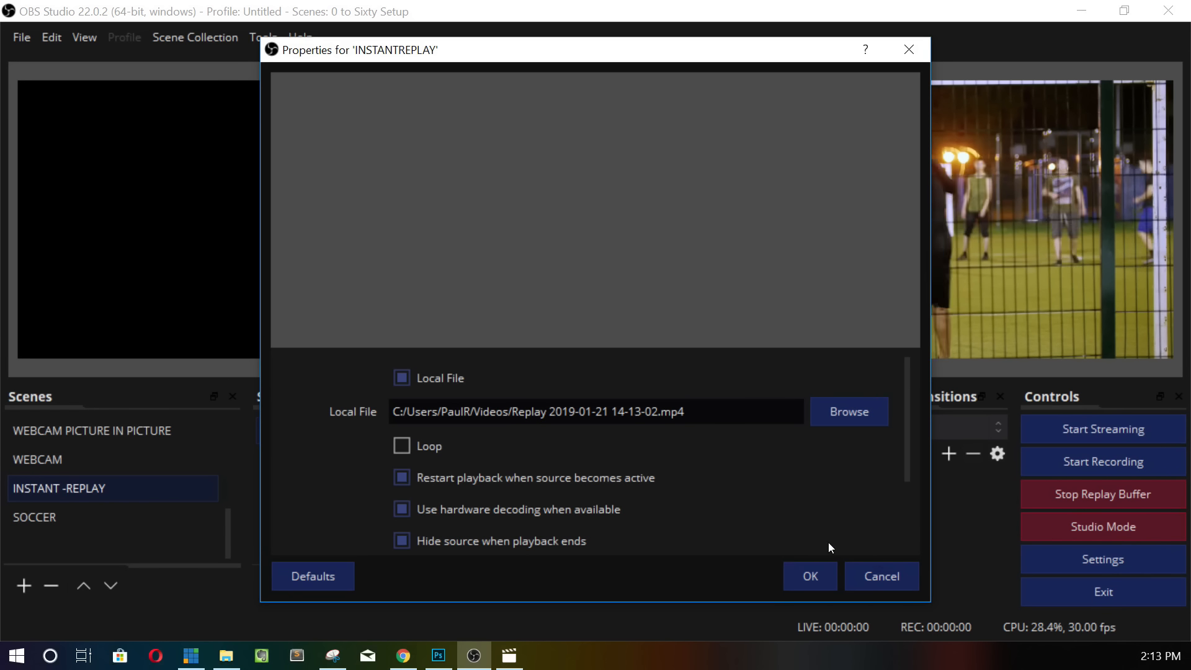
left_click(809, 573)
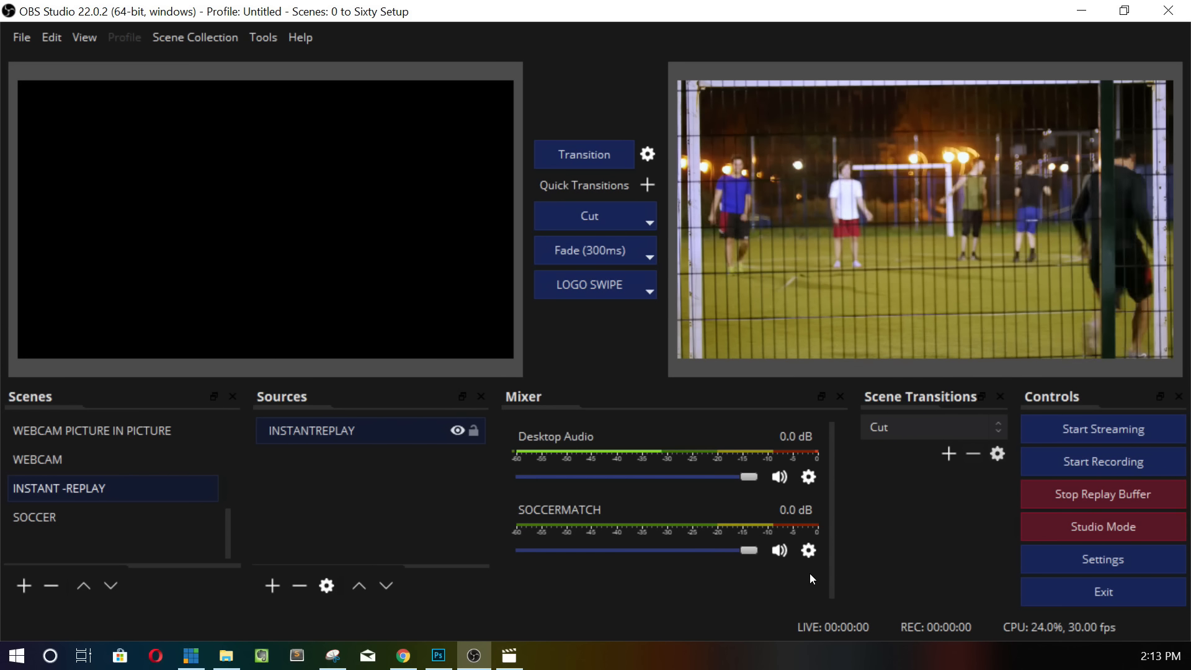